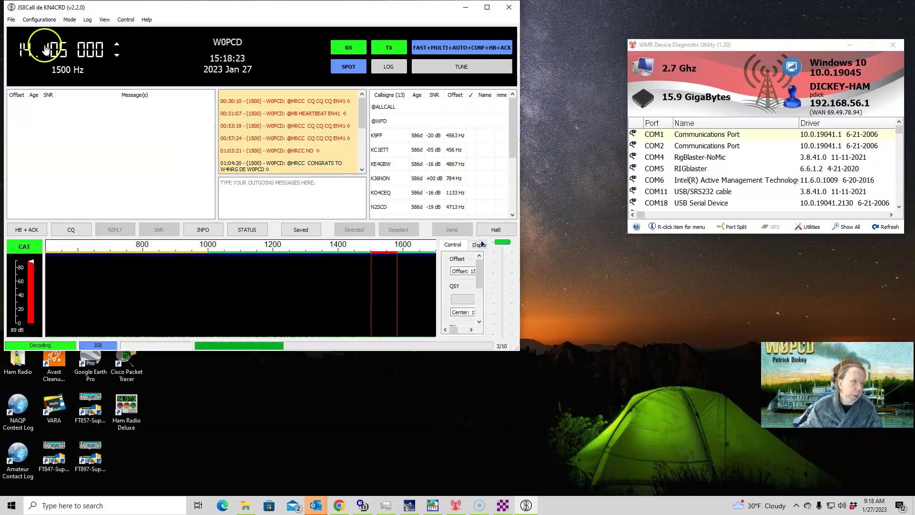
# Step: Open JS8Call's File menu to reach the settings and exit commands
pyautogui.click(10, 20)
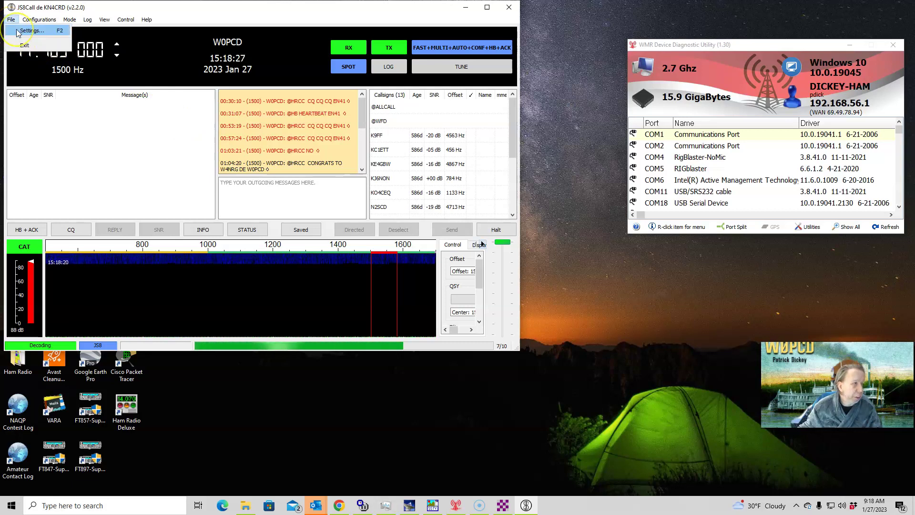
pyautogui.click(18, 32)
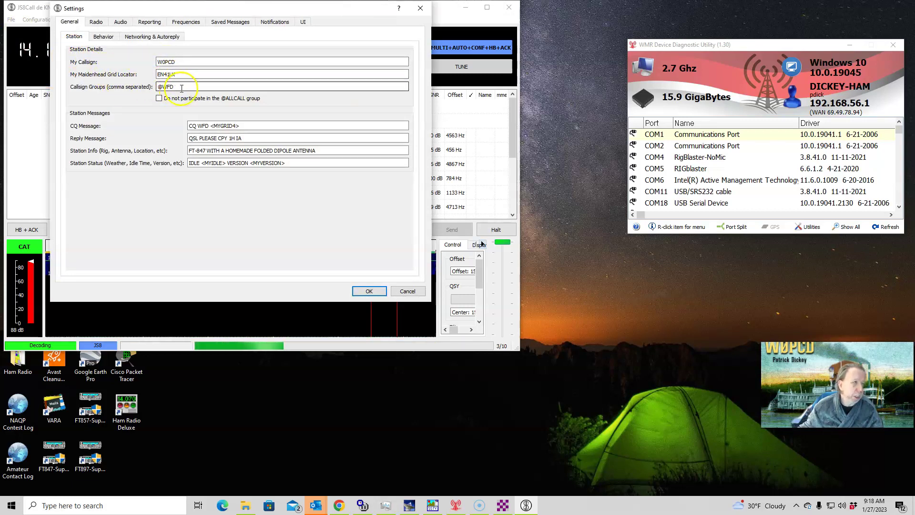
pyautogui.moveTo(181, 88)
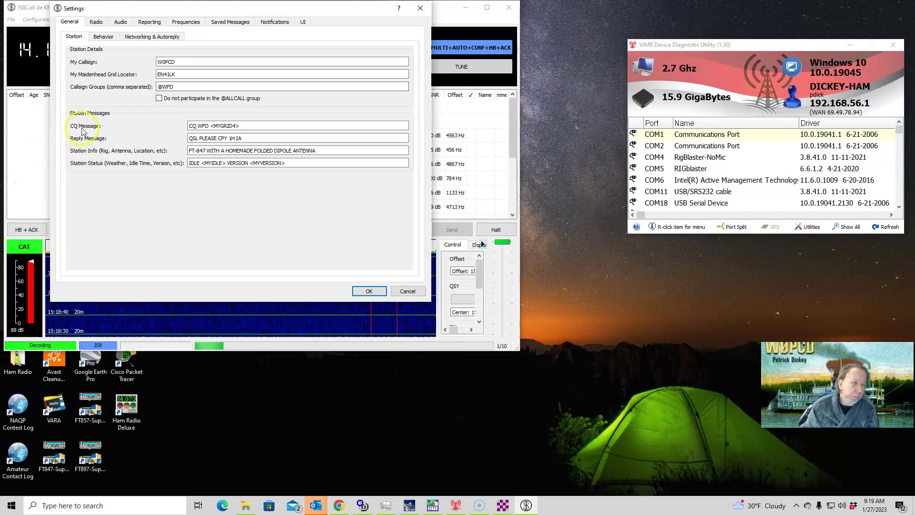
pyautogui.click(192, 127)
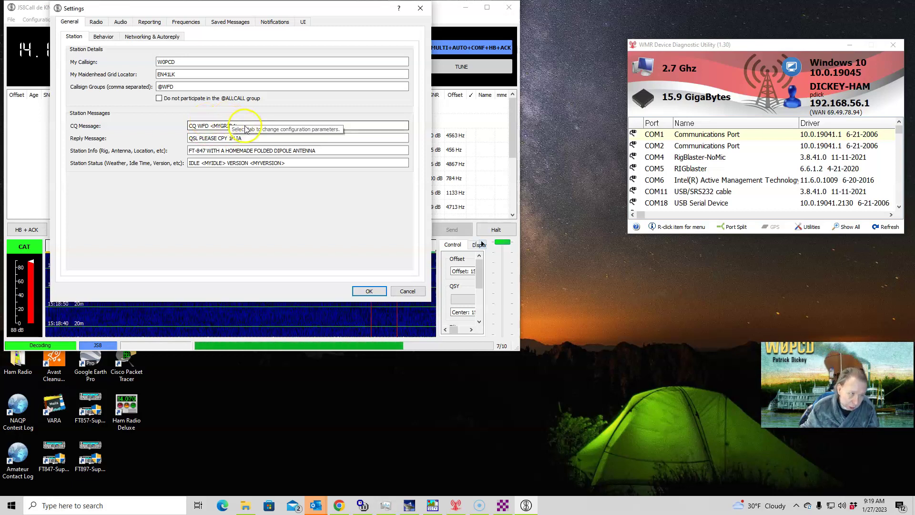
pyautogui.click(207, 135)
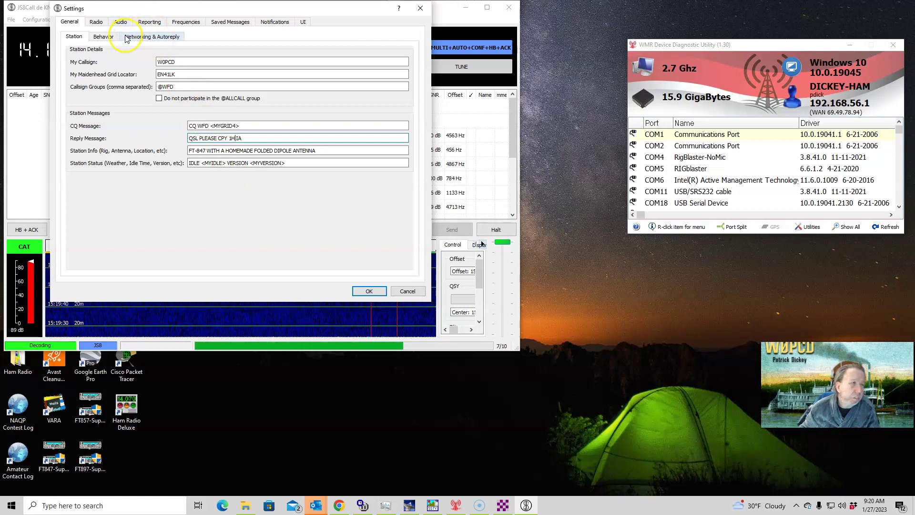
# Step: Review Behavior and Networking & Autoreply options, then the Yaesu FT-847 rig options
pyautogui.click(103, 36)
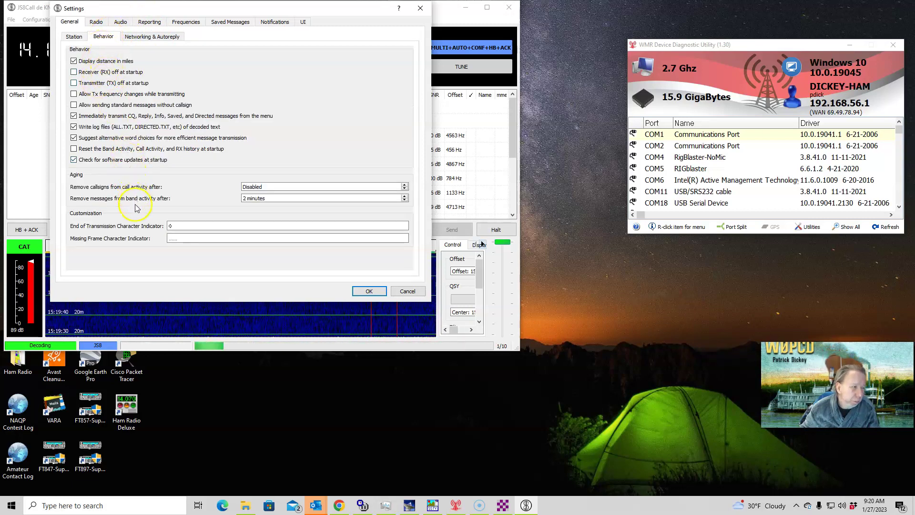
pyautogui.click(146, 38)
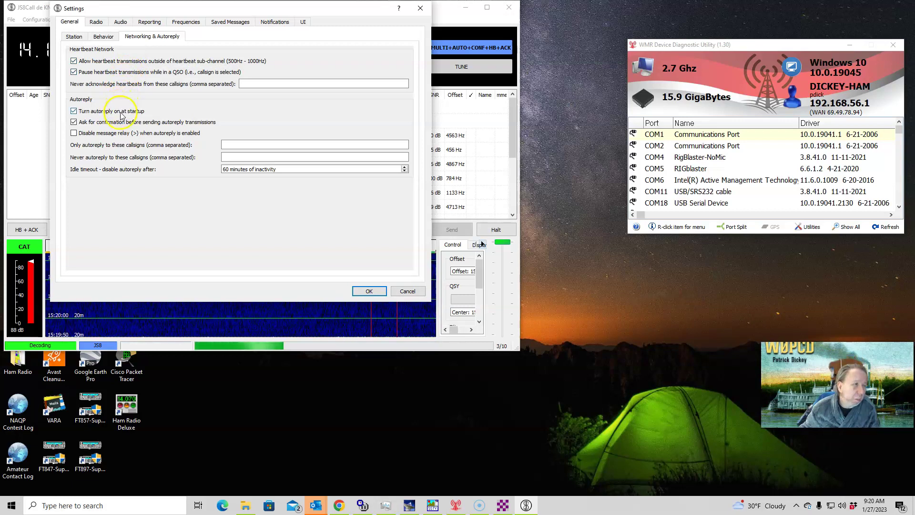
pyautogui.click(96, 22)
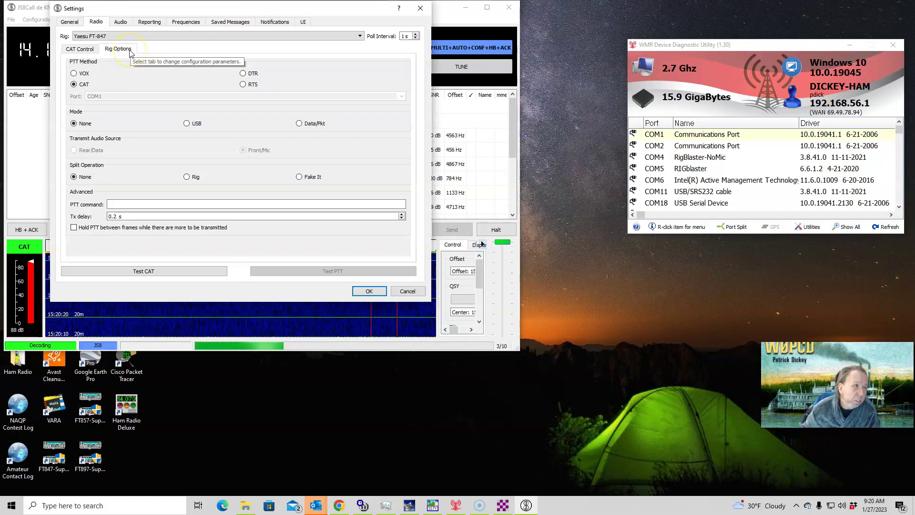
# Step: Check CAT serial settings and the USB soundcard, then view Reporting with N3FJP on port 1100
pyautogui.click(79, 49)
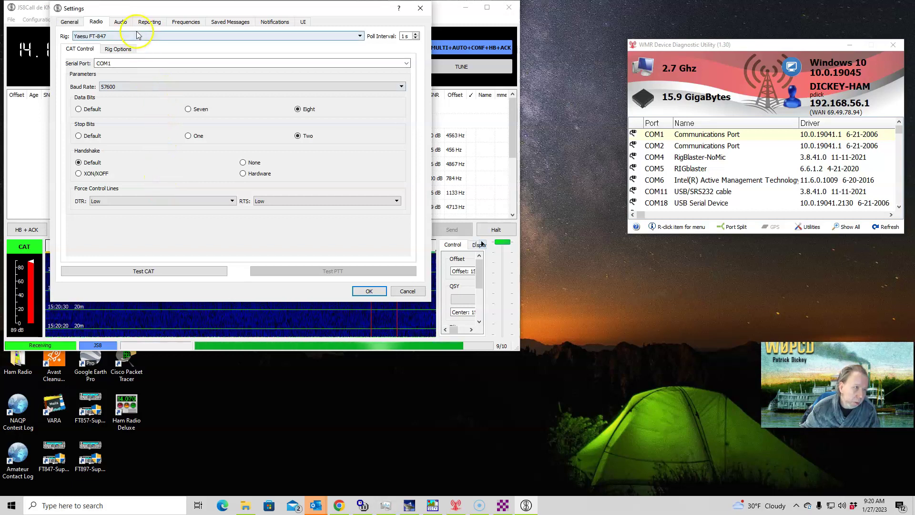
pyautogui.click(120, 23)
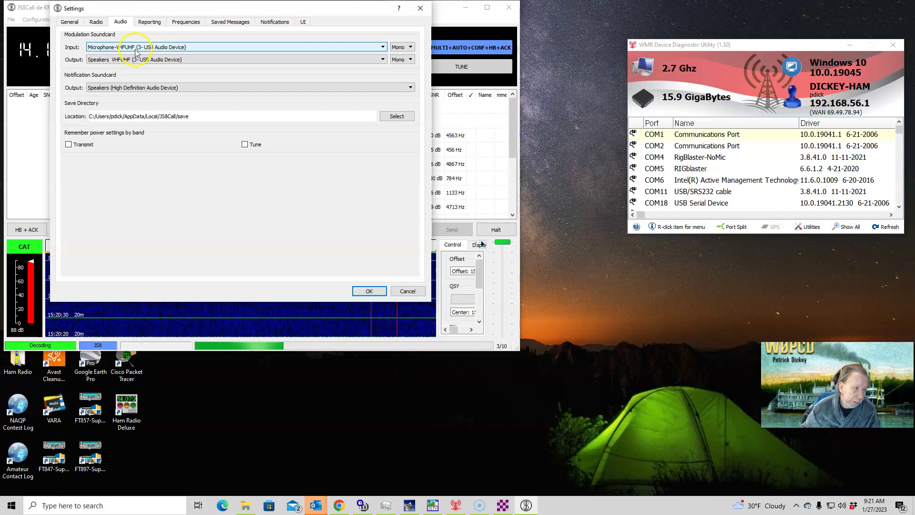
pyautogui.click(136, 61)
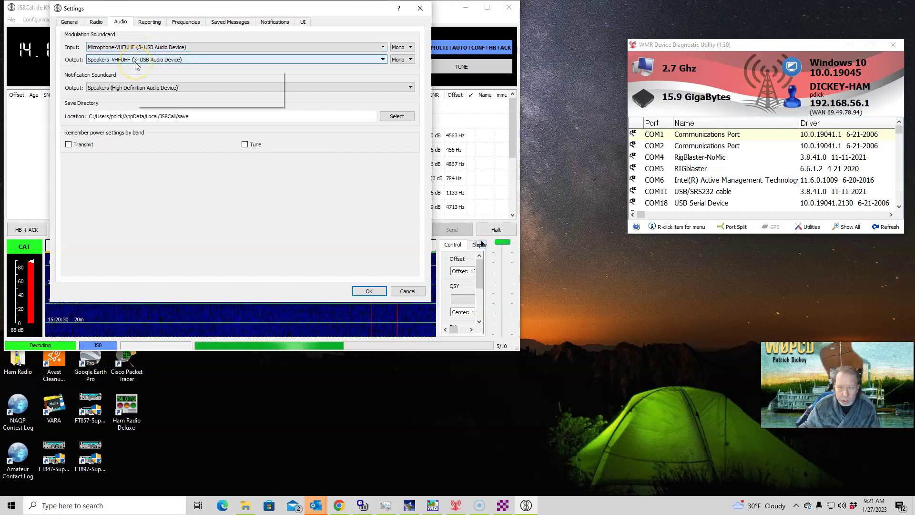
pyautogui.click(149, 22)
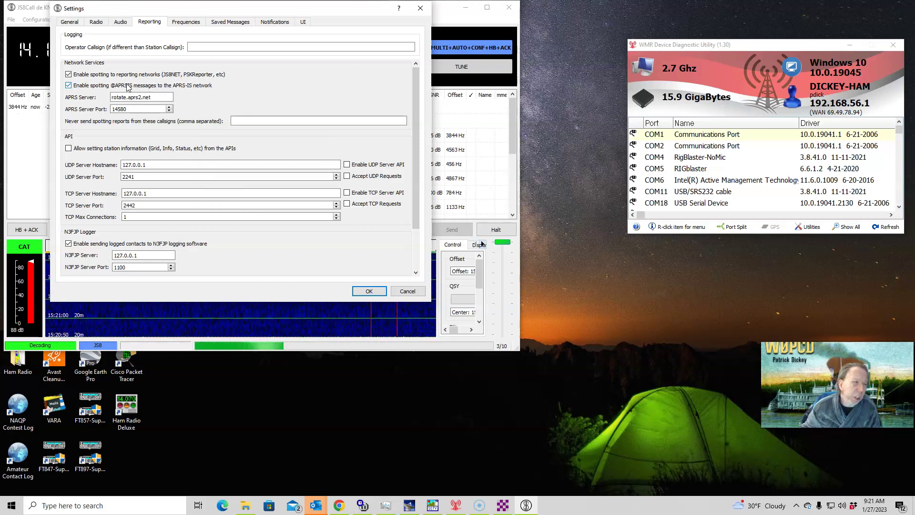
pyautogui.scroll(-1, 147, 180)
pyautogui.click(151, 185)
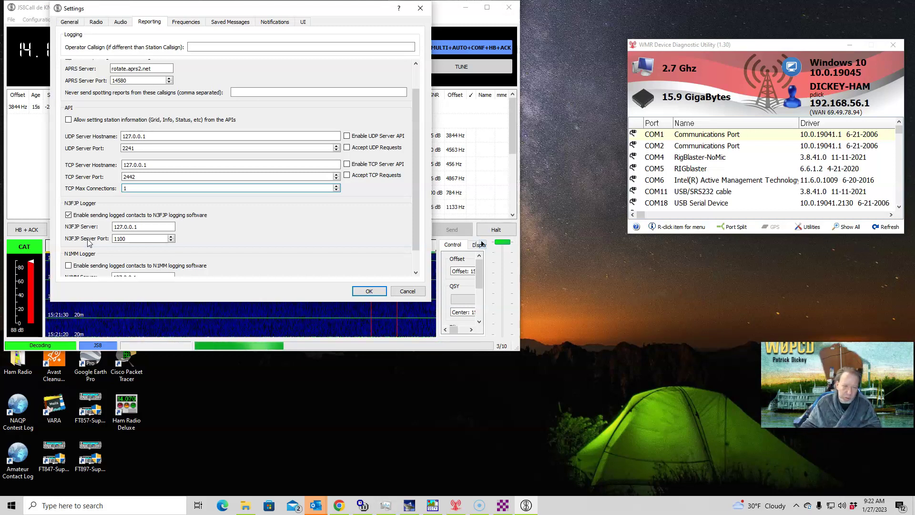
pyautogui.scroll(-1, 96, 234)
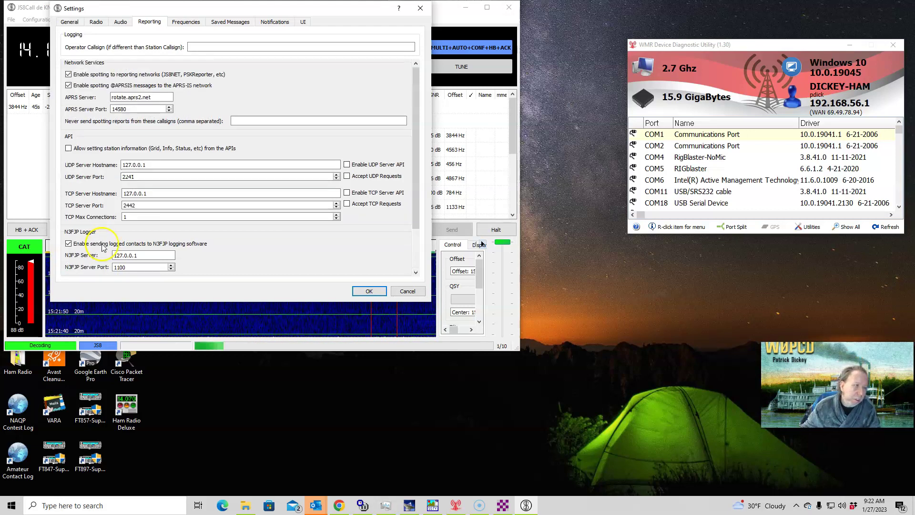
pyautogui.scroll(2, 105, 241)
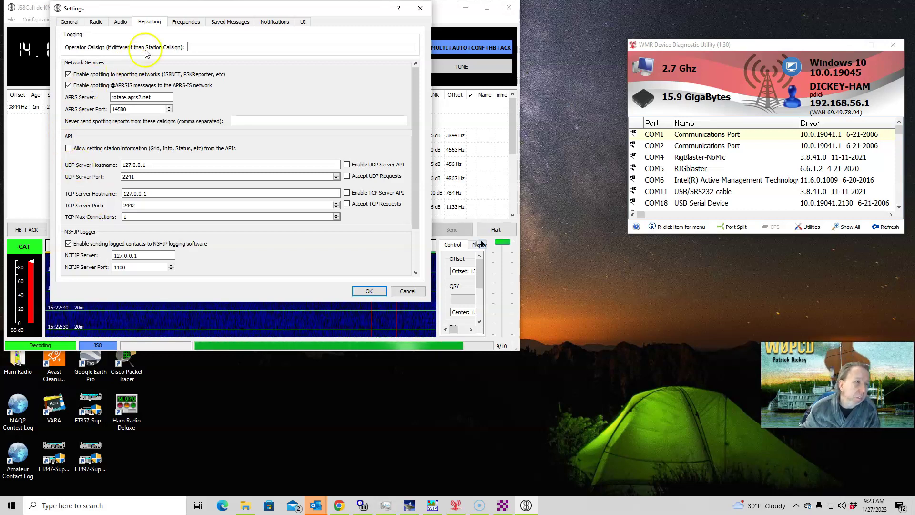
# Step: Look through the Frequencies, Saved Messages, Notifications and UI colour settings
pyautogui.click(185, 22)
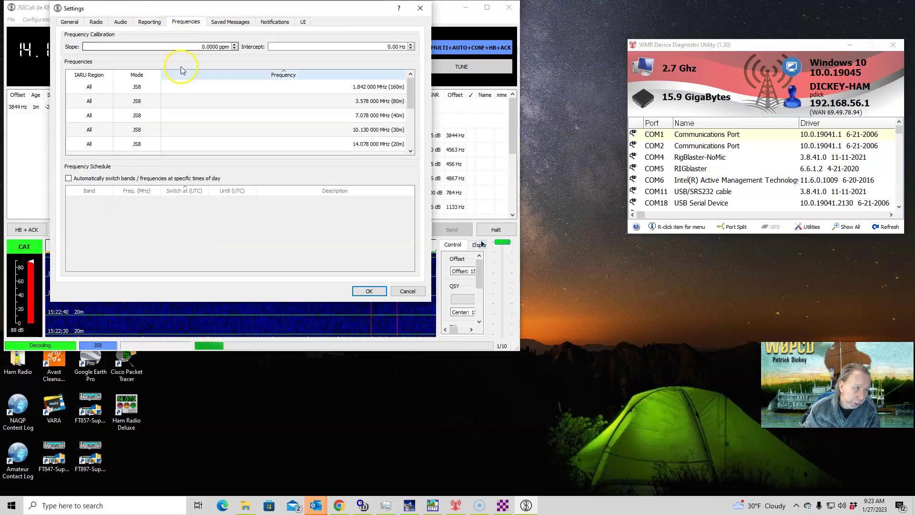
pyautogui.click(218, 22)
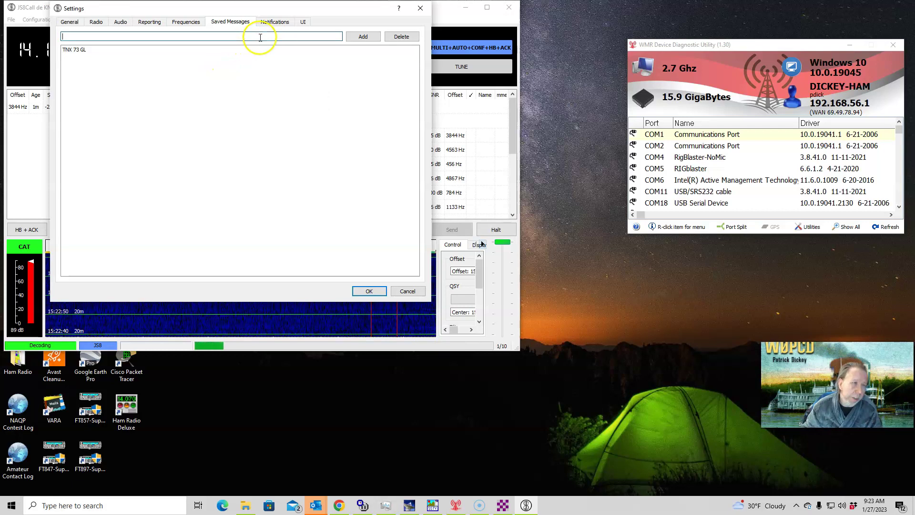
pyautogui.click(275, 23)
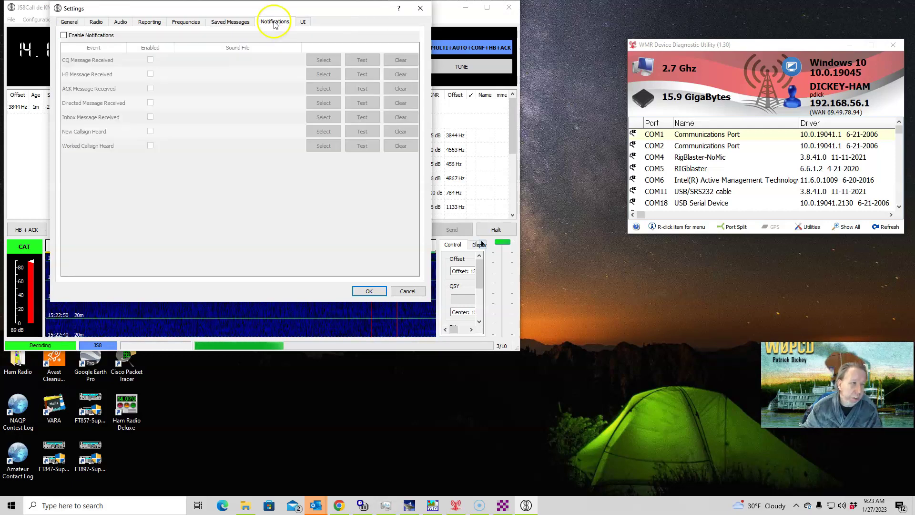
pyautogui.click(304, 21)
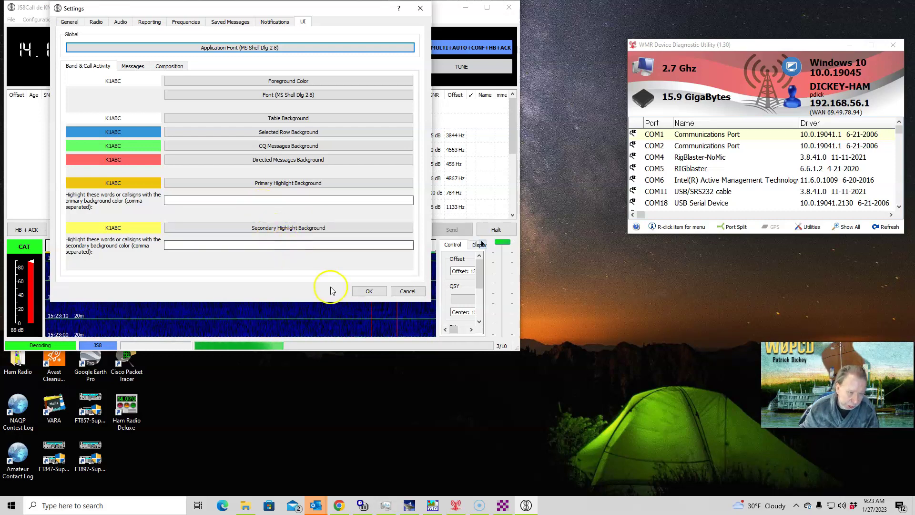
# Step: Accept the JS8Call settings and quit JS8Call
pyautogui.click(369, 292)
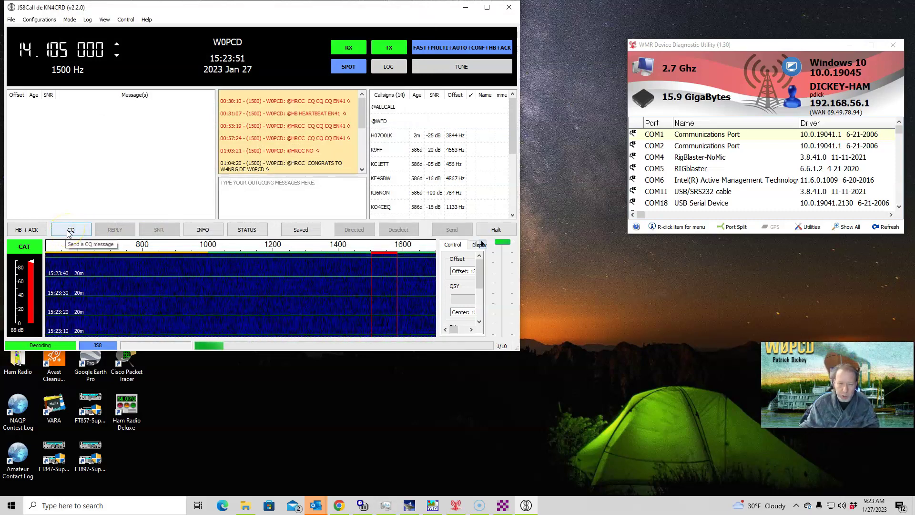
pyautogui.click(105, 226)
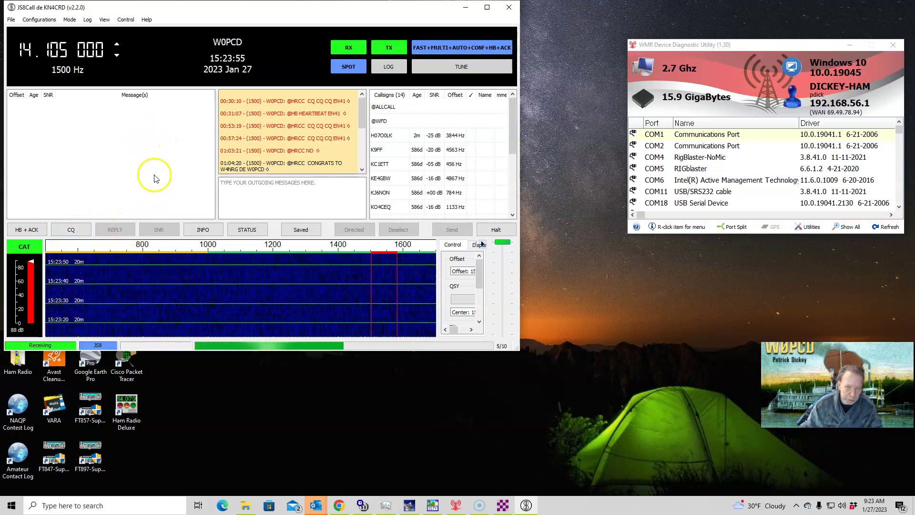
pyautogui.click(121, 229)
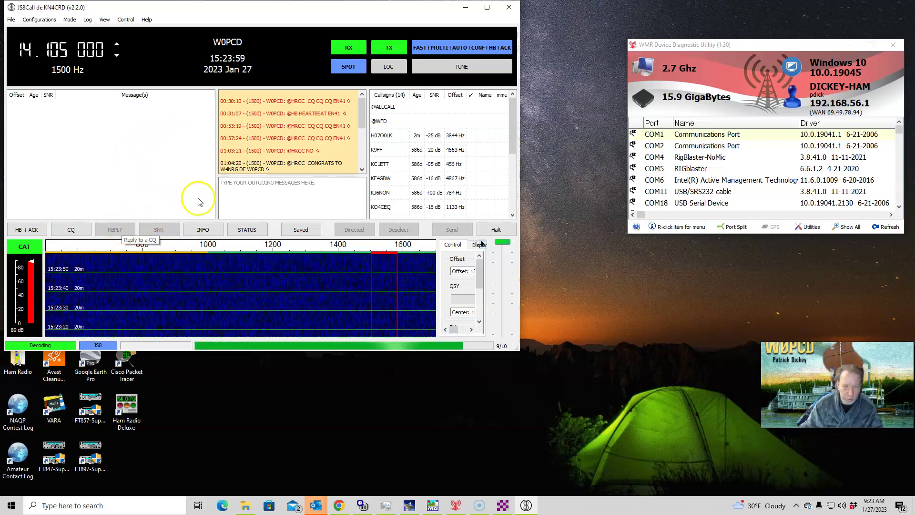
pyautogui.click(265, 184)
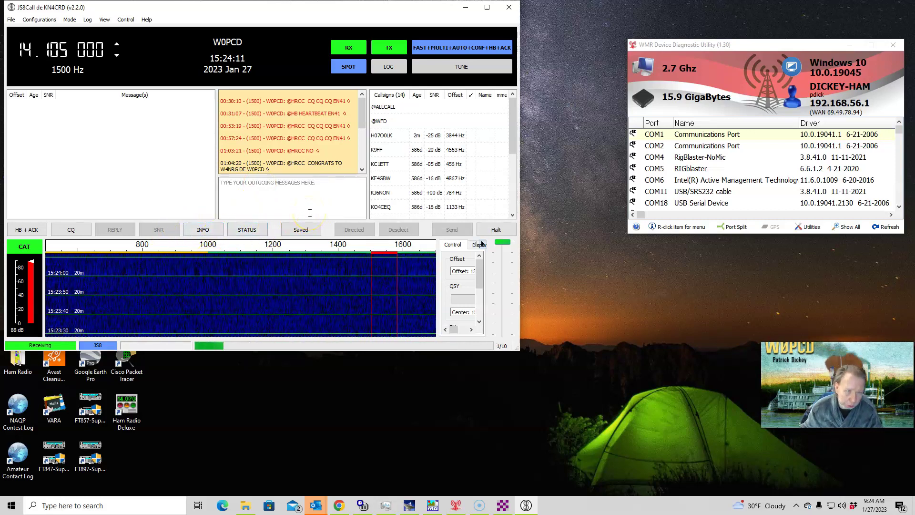
pyautogui.click(507, 5)
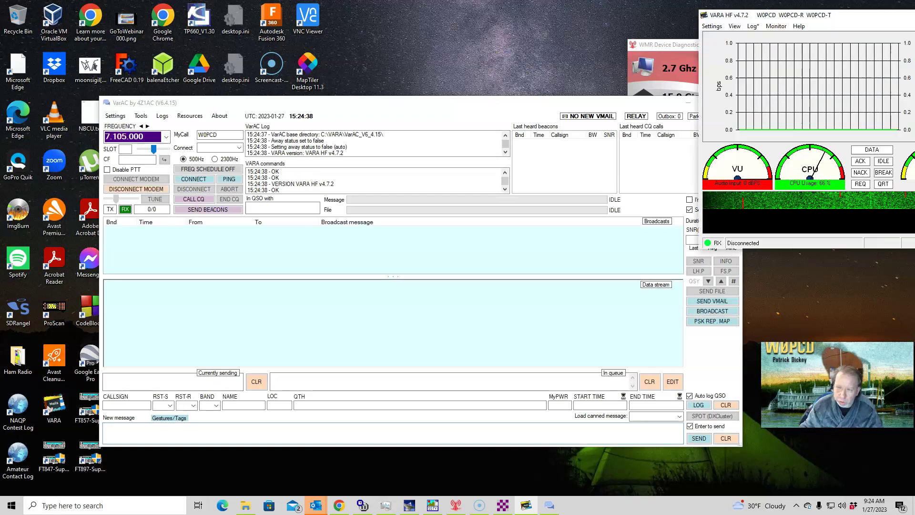
# Step: Drag the VARA HF window aside so VarAC is clear
pyautogui.moveTo(909, 11); pyautogui.dragTo(777, 27)
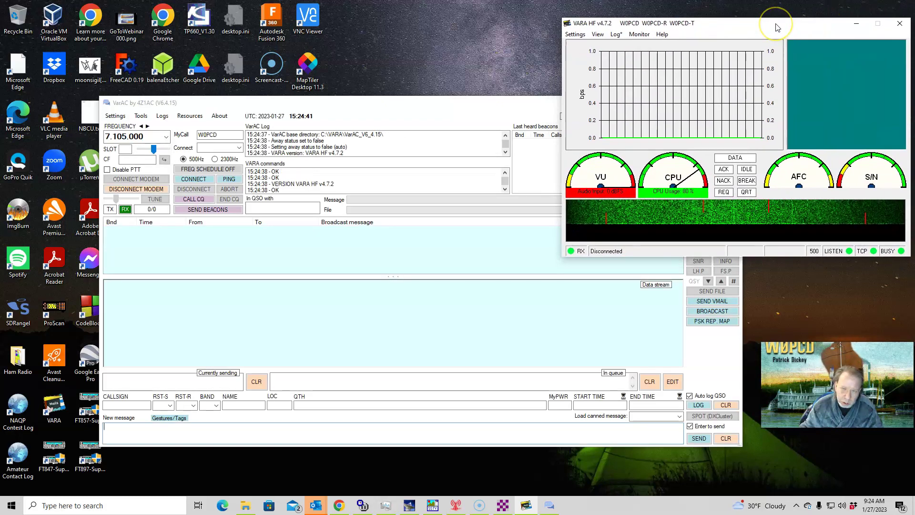
# Step: Save VarAC's My Information with locator EN41LK, 25 W and homemade dipole antenna
pyautogui.click(485, 106)
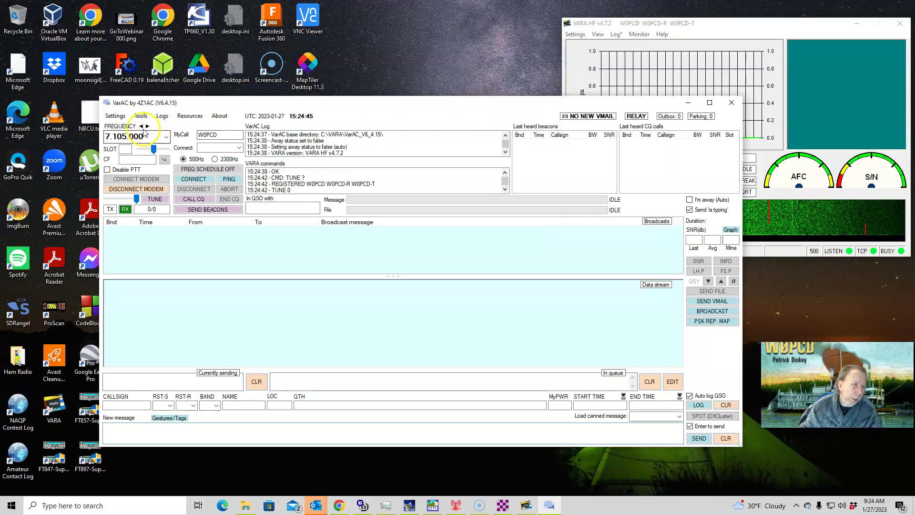
pyautogui.click(115, 117)
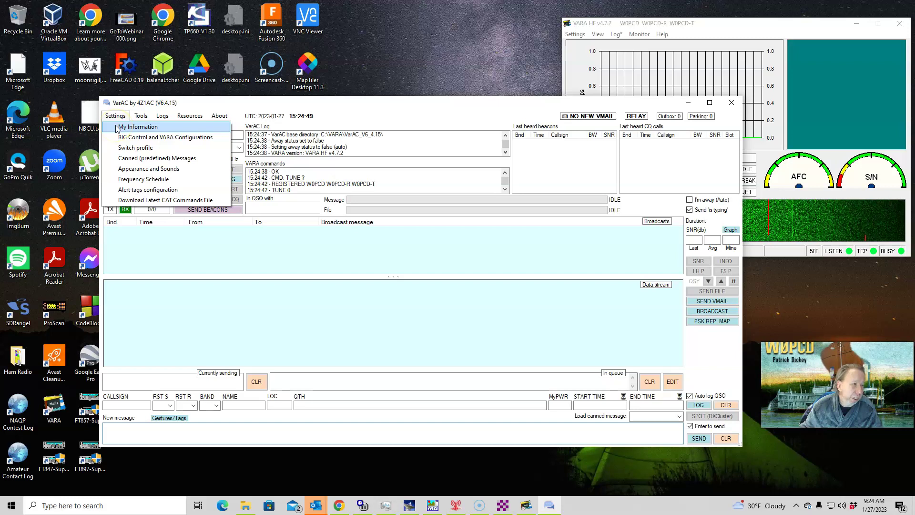
pyautogui.click(138, 127)
pyautogui.doubleClick(426, 215)
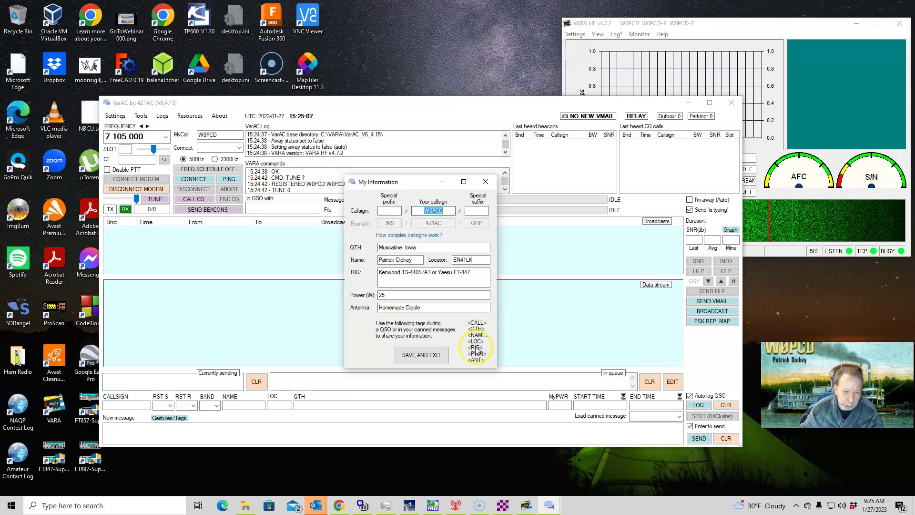
pyautogui.click(425, 358)
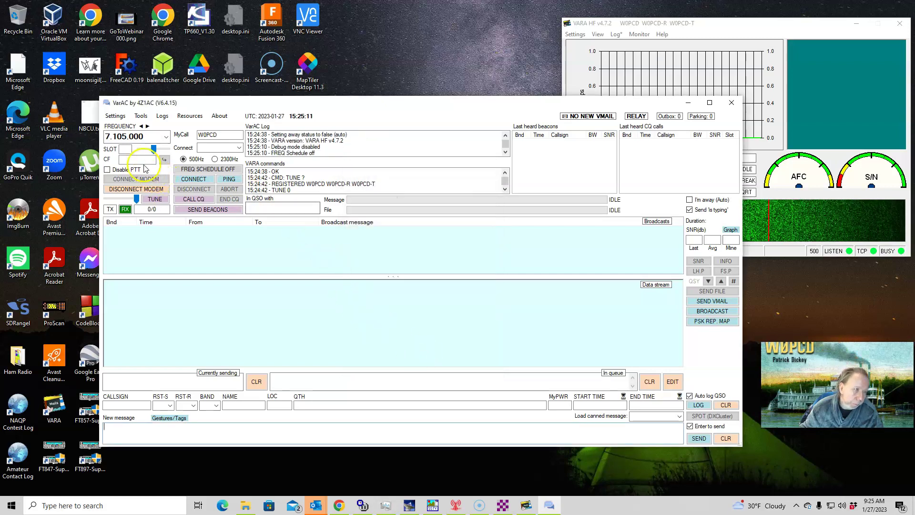
pyautogui.click(115, 116)
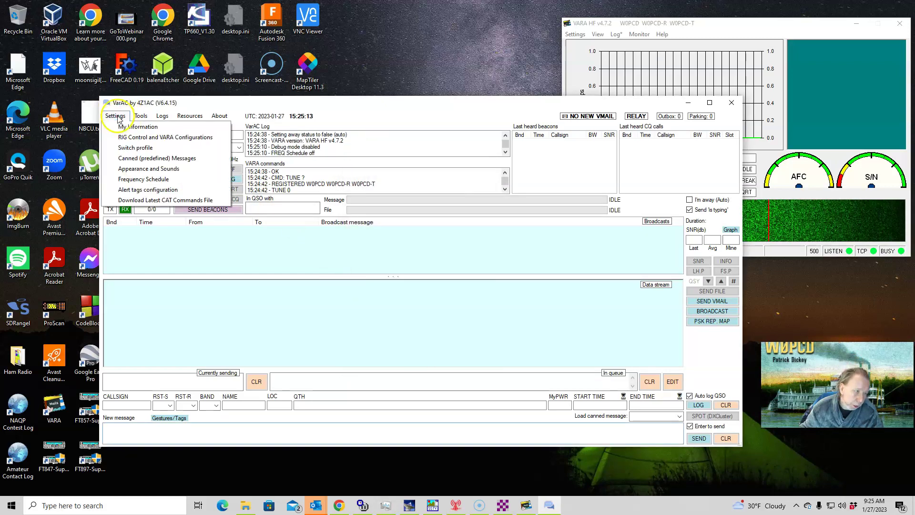
# Step: Open RIG Control settings (FT-847 CAT on COM1, 57600 baud) and test PTT keying
pyautogui.click(139, 138)
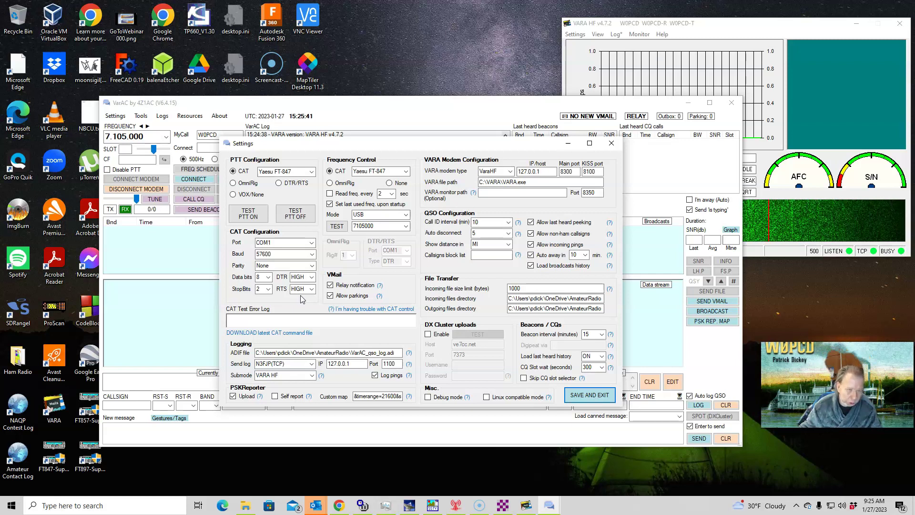
pyautogui.click(256, 217)
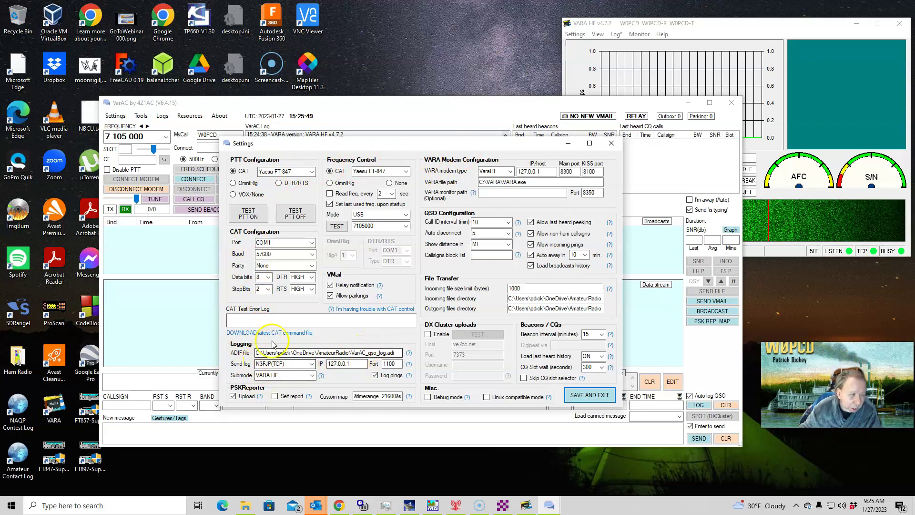
pyautogui.click(312, 364)
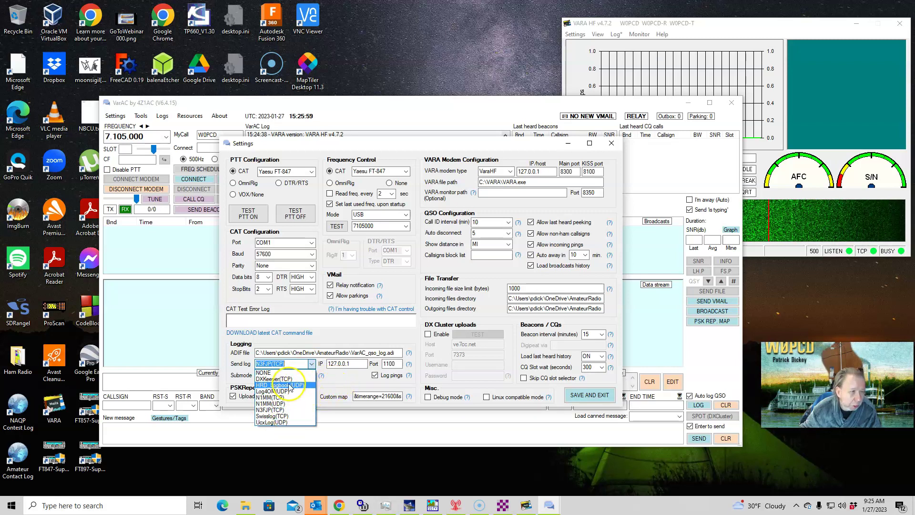
# Step: Keep QSO logging to N3FJP(TCP) port 1100 with the VARA HF submode
pyautogui.click(344, 378)
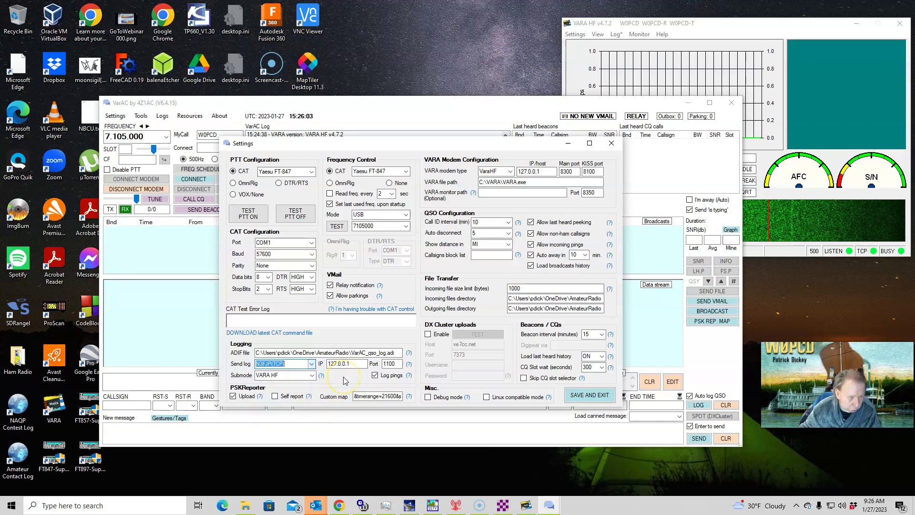
pyautogui.click(313, 375)
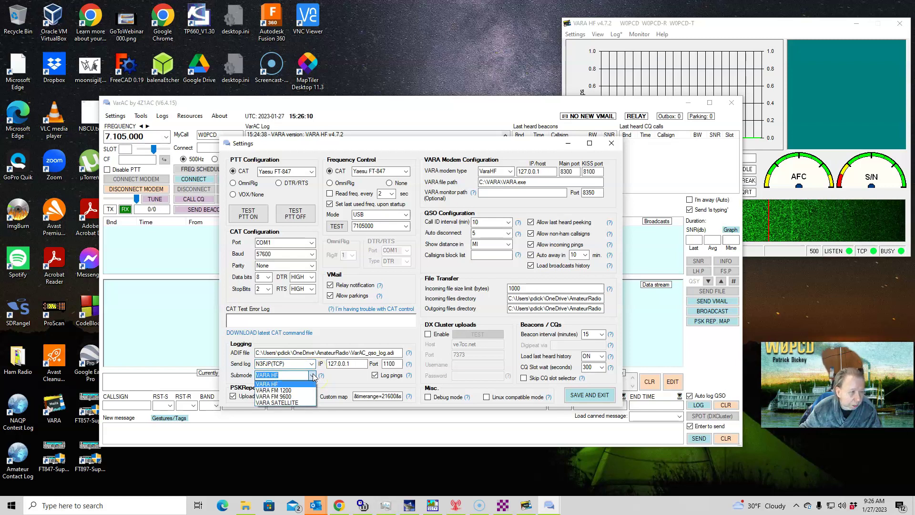
pyautogui.click(345, 382)
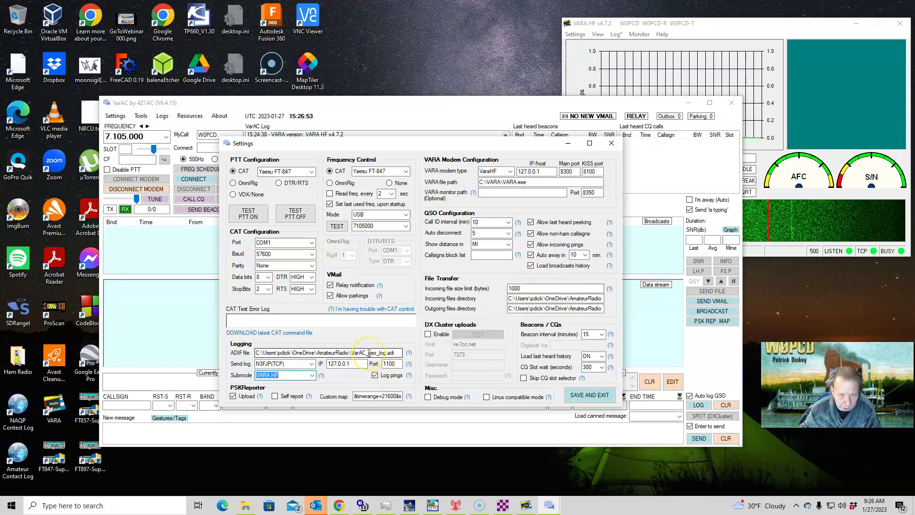
# Step: Check the ADIF log file path, then save the rig, VARA and logging settings and exit
pyautogui.click(383, 354)
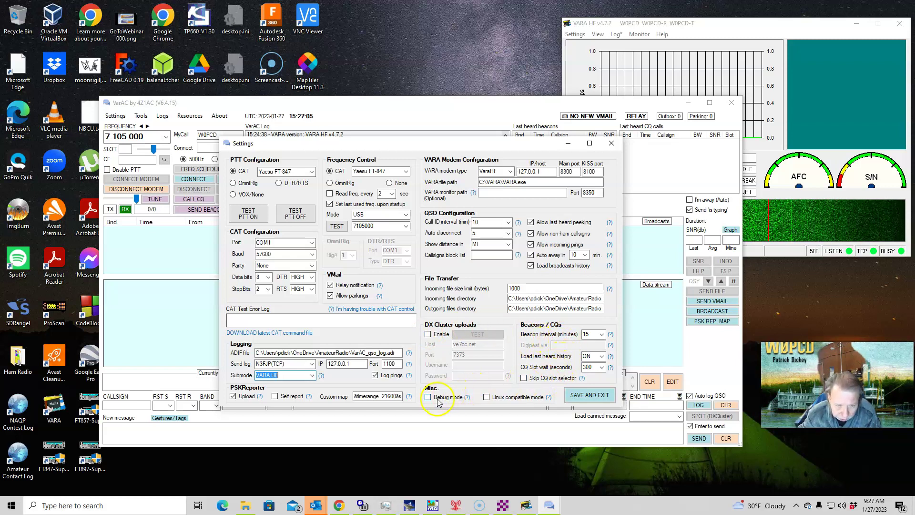
pyautogui.click(590, 395)
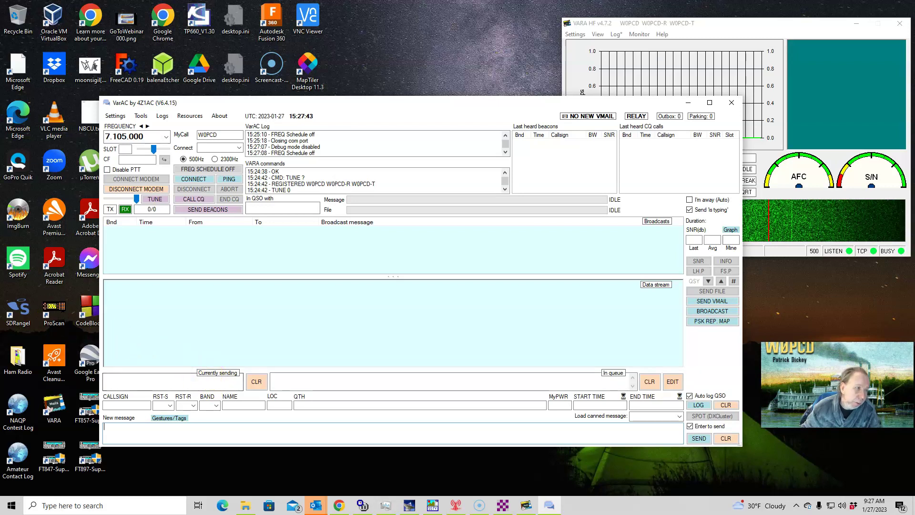
# Step: Review canned messages #4–#7, including WFD1 'CQ WFD <CALL> <LOC>', and save them
pyautogui.click(115, 116)
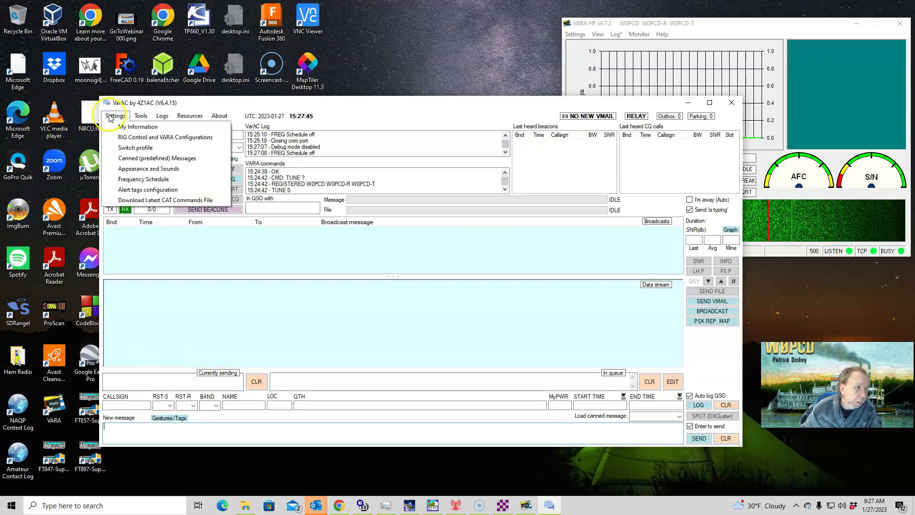
pyautogui.click(128, 159)
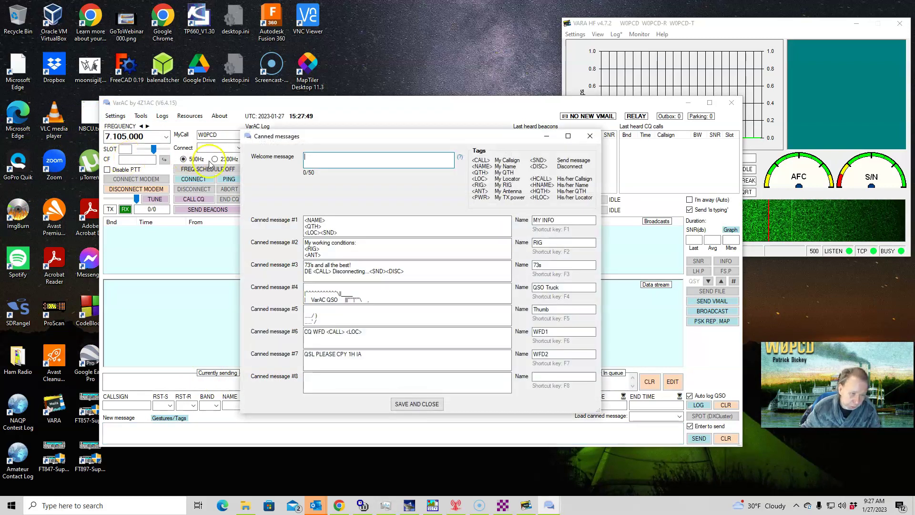
pyautogui.click(348, 317)
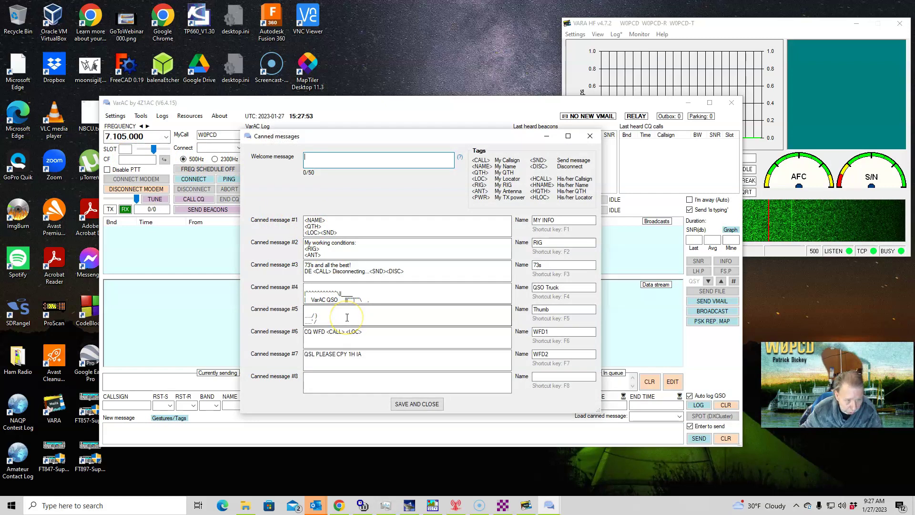
pyautogui.click(346, 296)
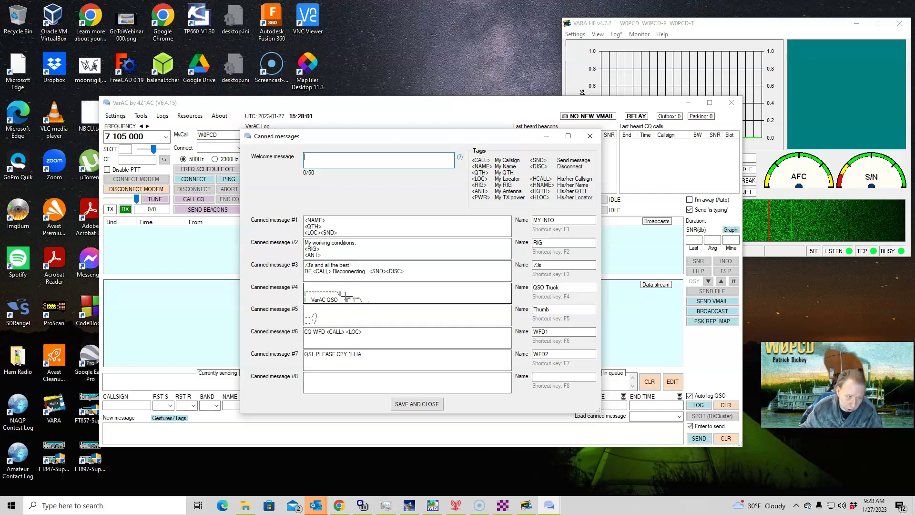
pyautogui.click(331, 339)
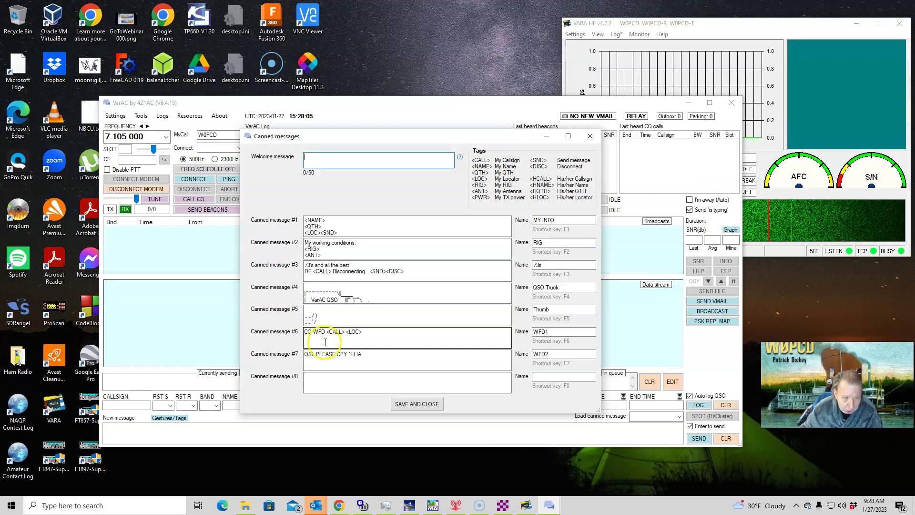
pyautogui.click(354, 339)
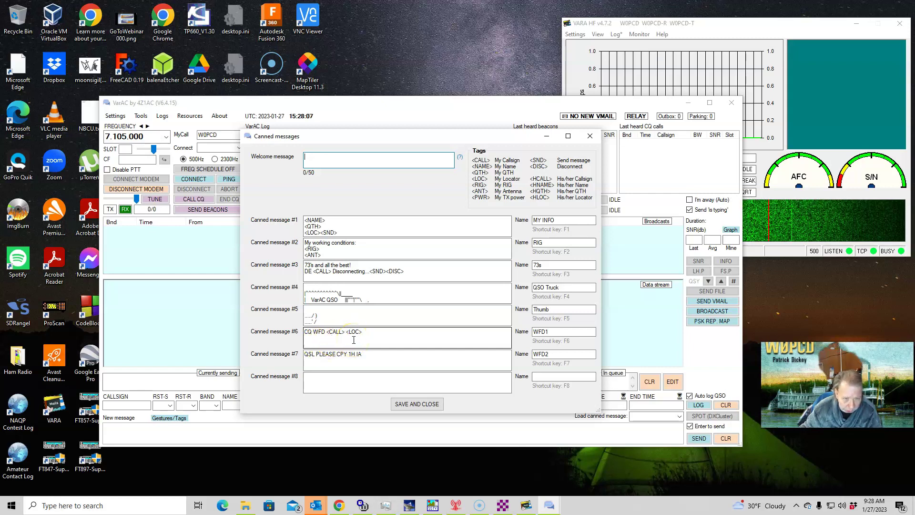
pyautogui.click(467, 351)
pyautogui.click(541, 331)
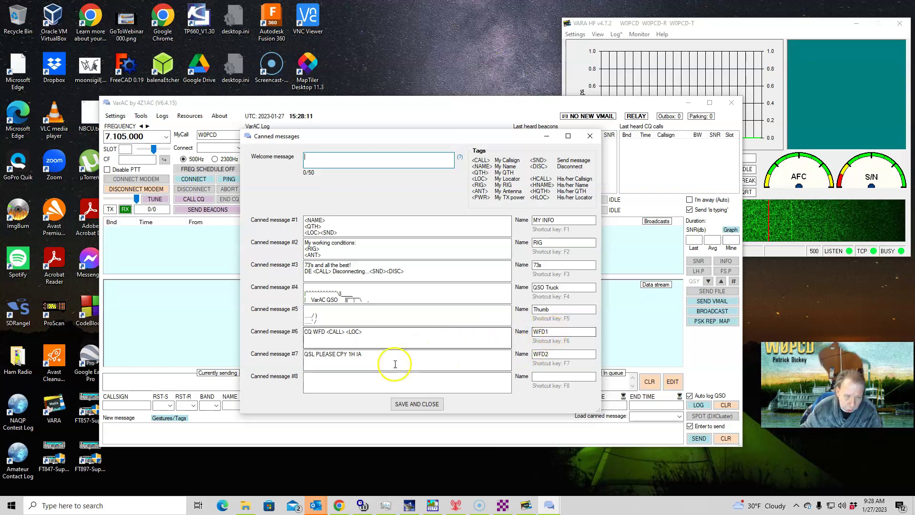
pyautogui.click(314, 366)
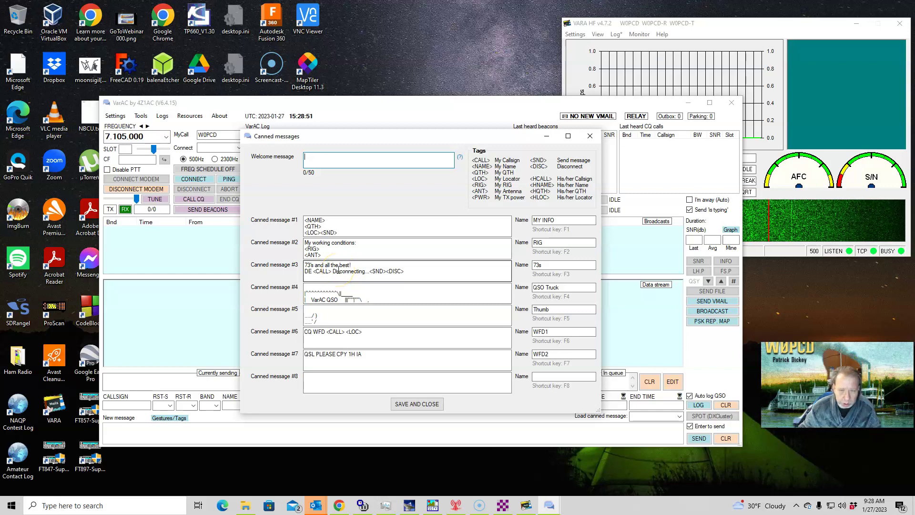
pyautogui.click(424, 403)
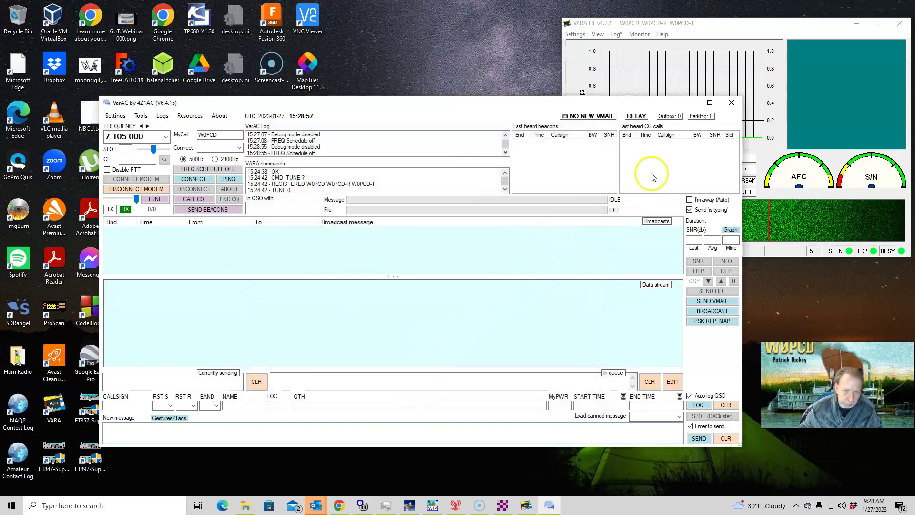
# Step: Confirm VARA HF uses VHFUHF (3- USB Audio) in and out at 0 dB drive, testing with a tune tone
pyautogui.click(730, 30)
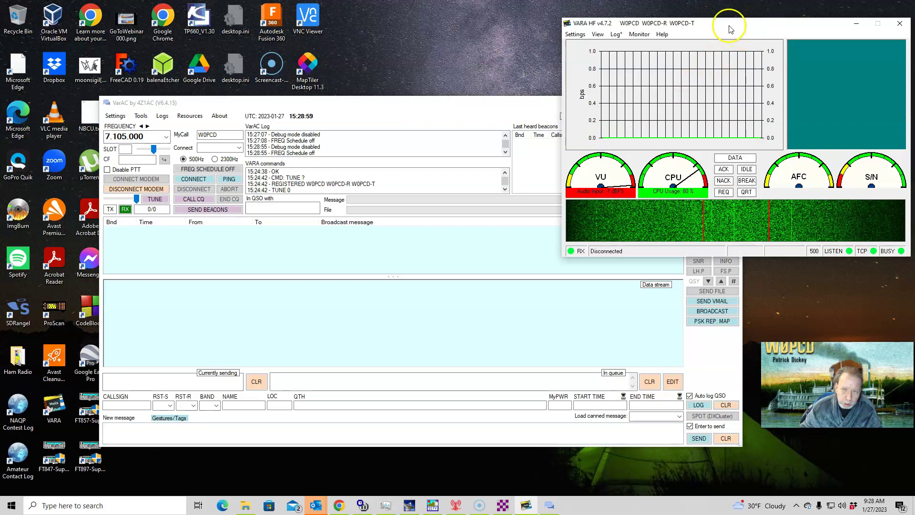
pyautogui.click(574, 34)
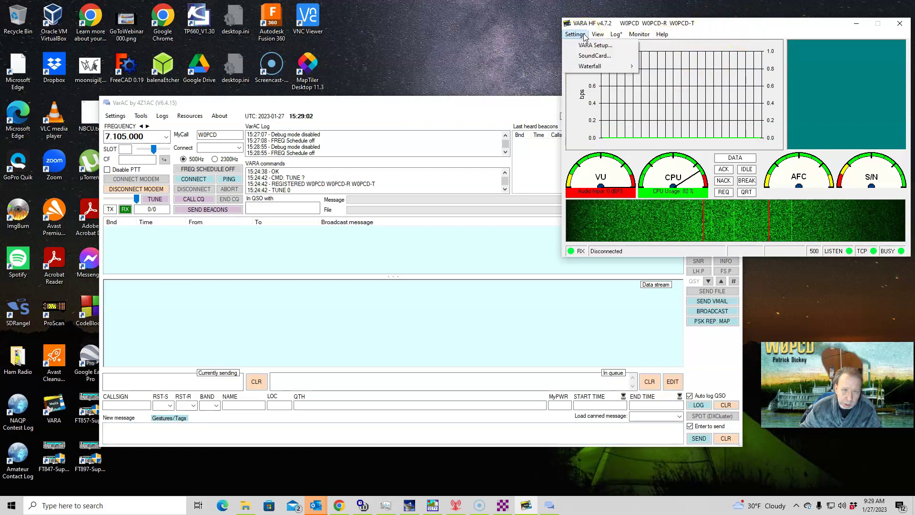
pyautogui.click(581, 58)
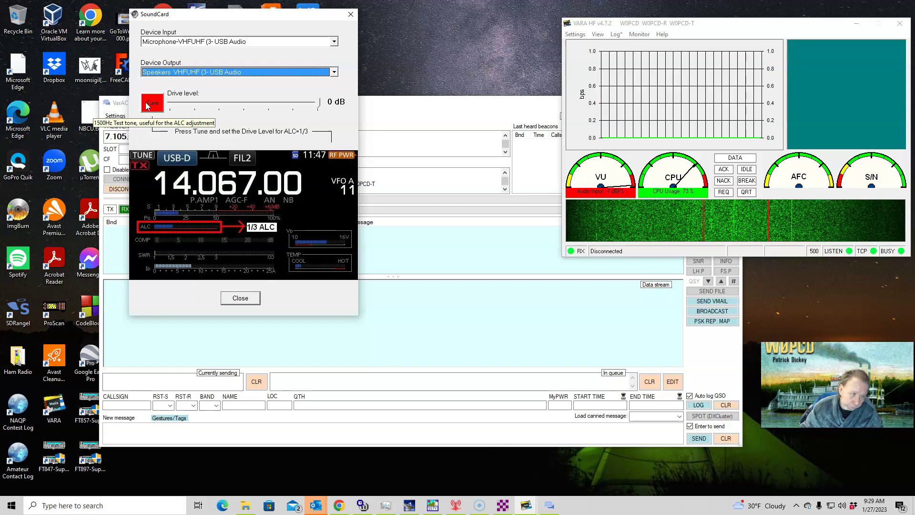
pyautogui.click(153, 116)
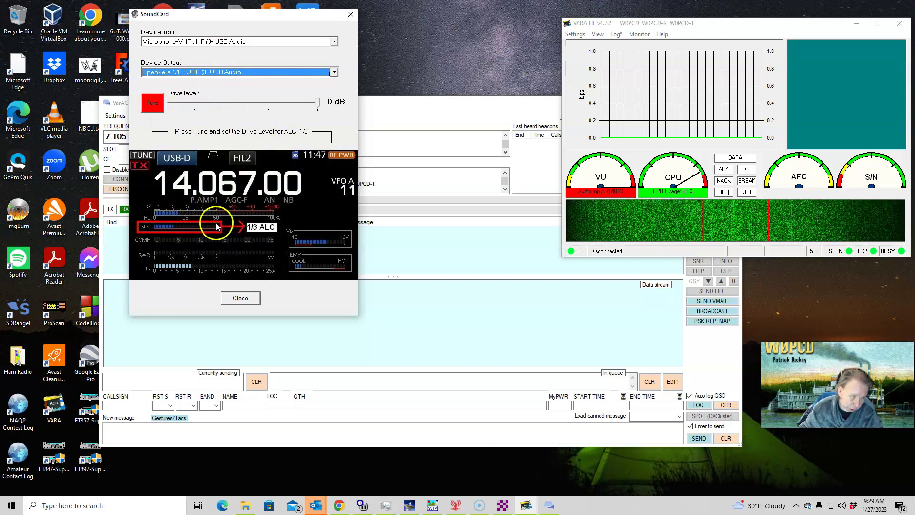
pyautogui.click(241, 298)
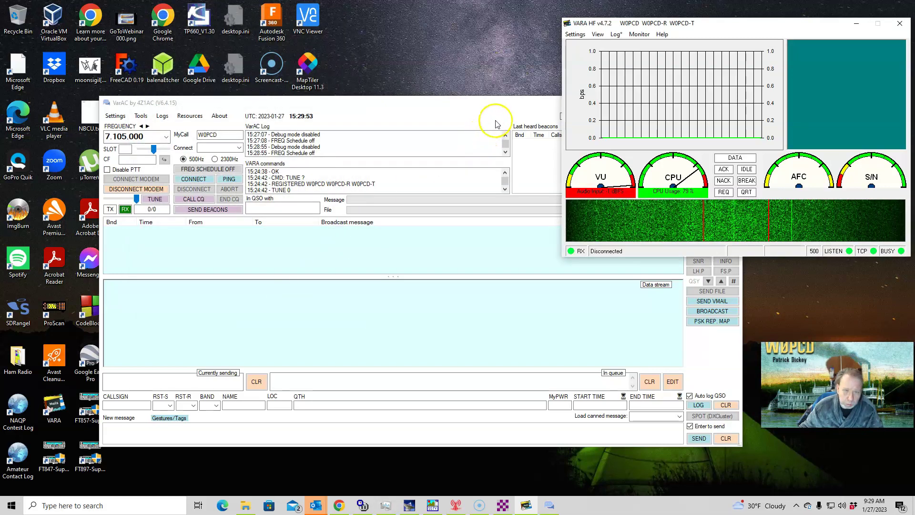
# Step: Switch between VarAC and VARA HF, ending with VarAC's main window on top at 7.105.000
pyautogui.click(486, 106)
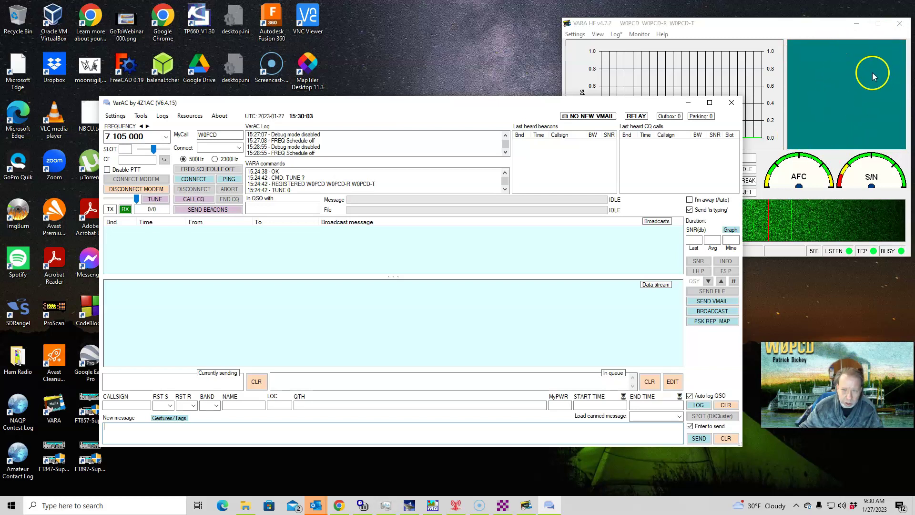
pyautogui.click(797, 24)
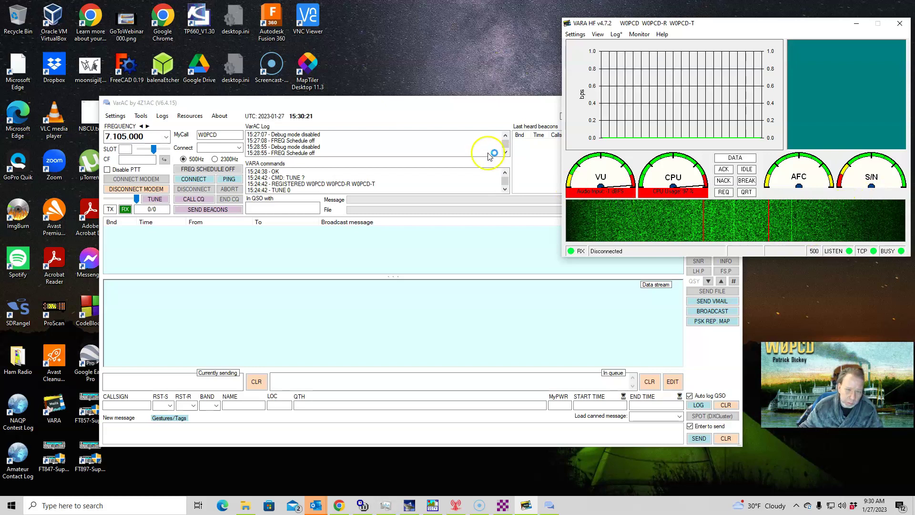
pyautogui.click(482, 106)
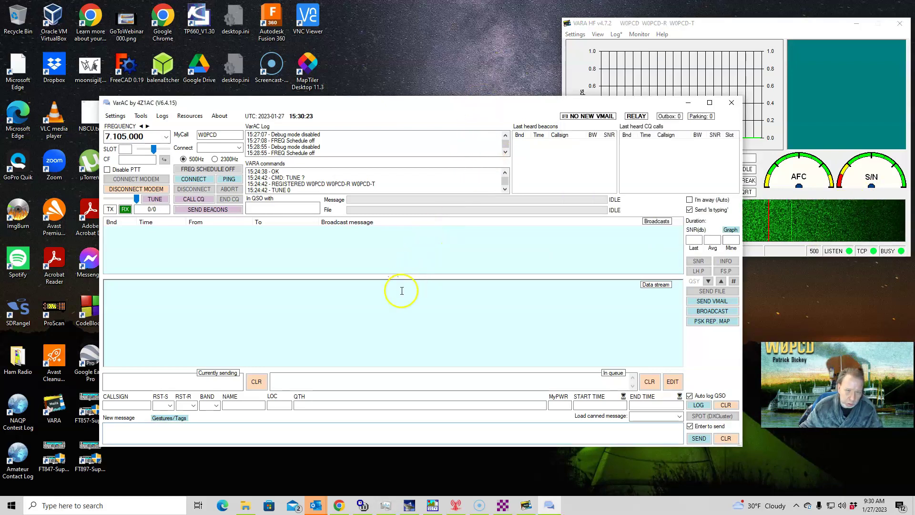